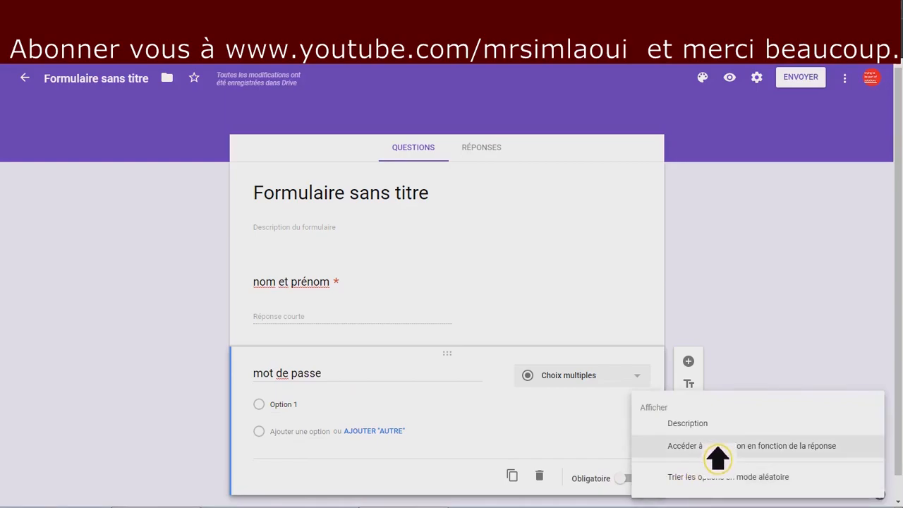
# Make 'mot de passe' a required short-answer question and add response validation to it.
pyautogui.click(717, 446)
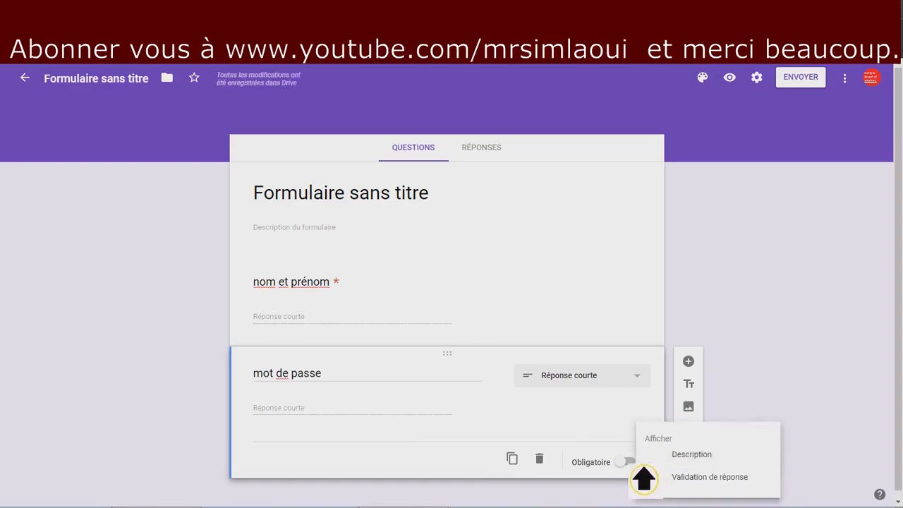
pyautogui.press('Escape')
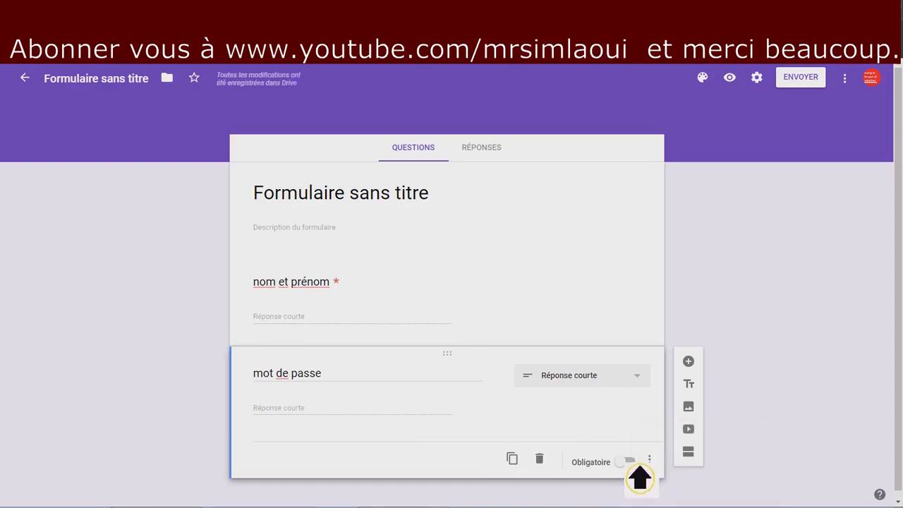
pyautogui.click(628, 462)
pyautogui.click(648, 459)
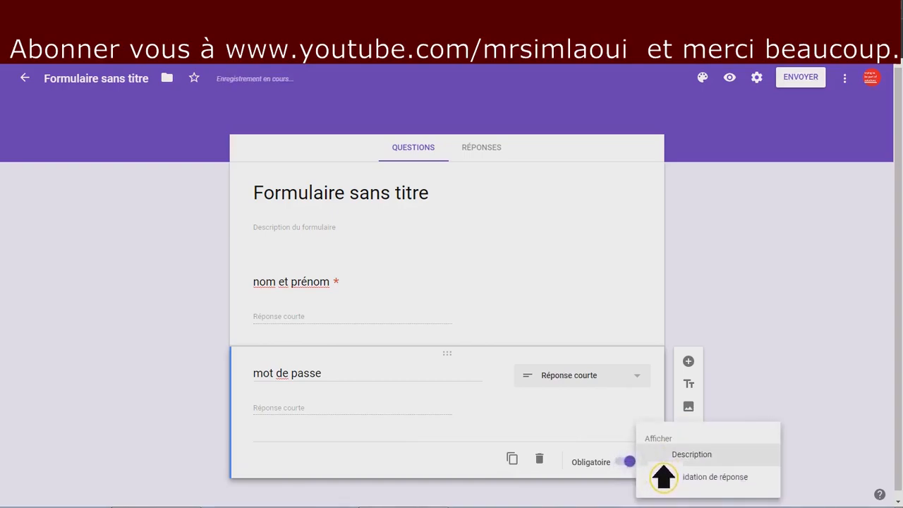
pyautogui.click(699, 488)
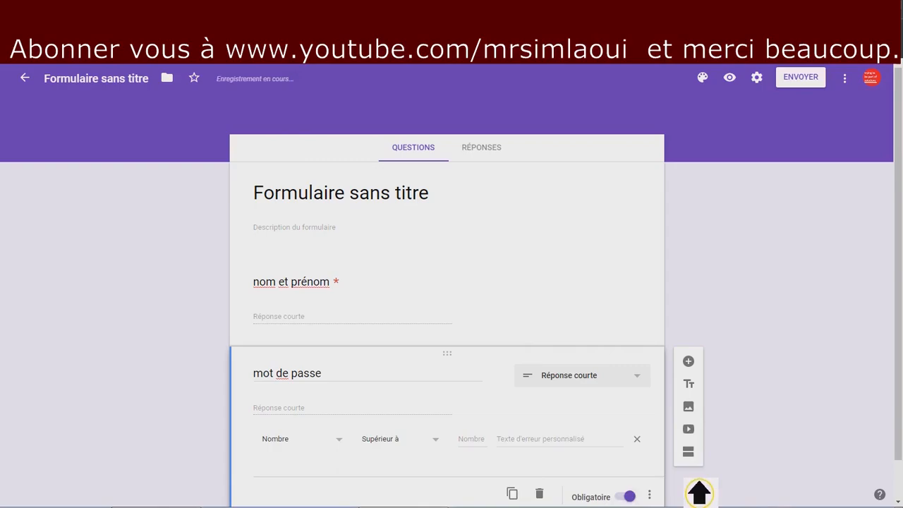
# Set the validation to a regular expression matching 'merci', with error text 'mot de passe incorrect'.
pyautogui.scroll(-1, 489, 423)
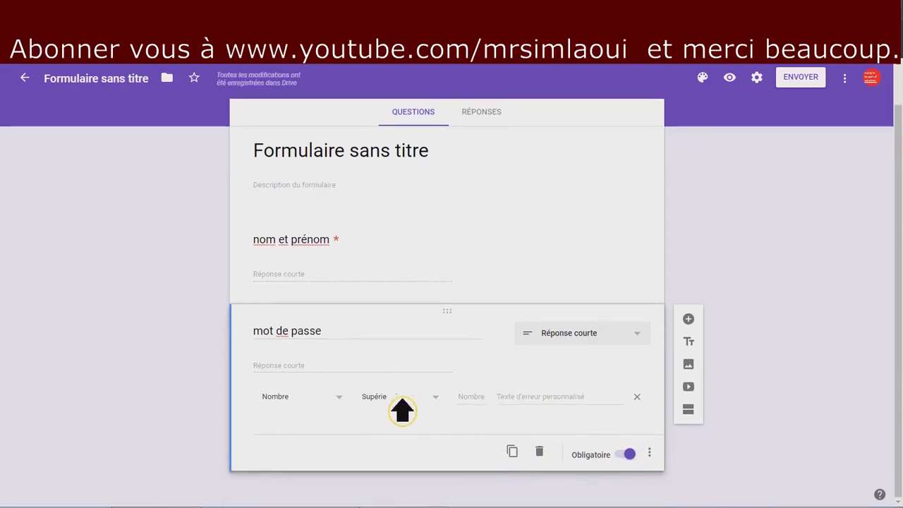
pyautogui.click(307, 401)
pyautogui.click(312, 458)
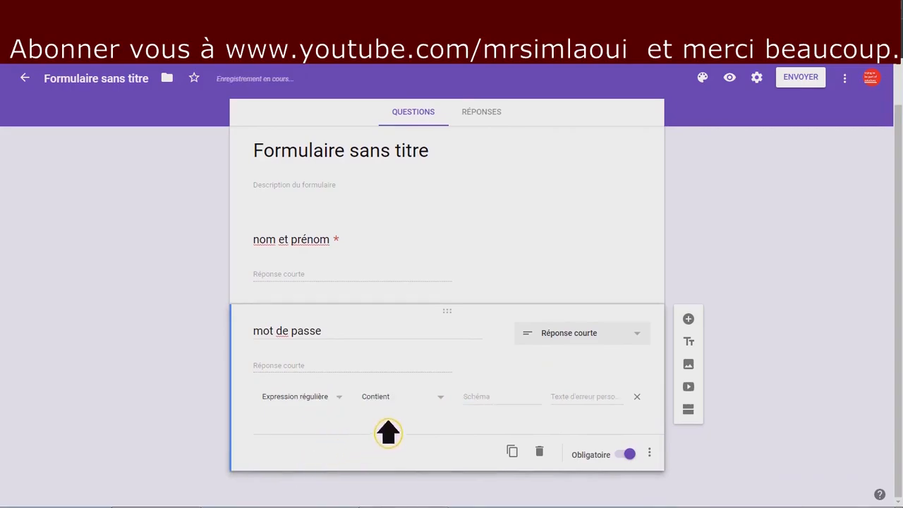
pyautogui.click(450, 404)
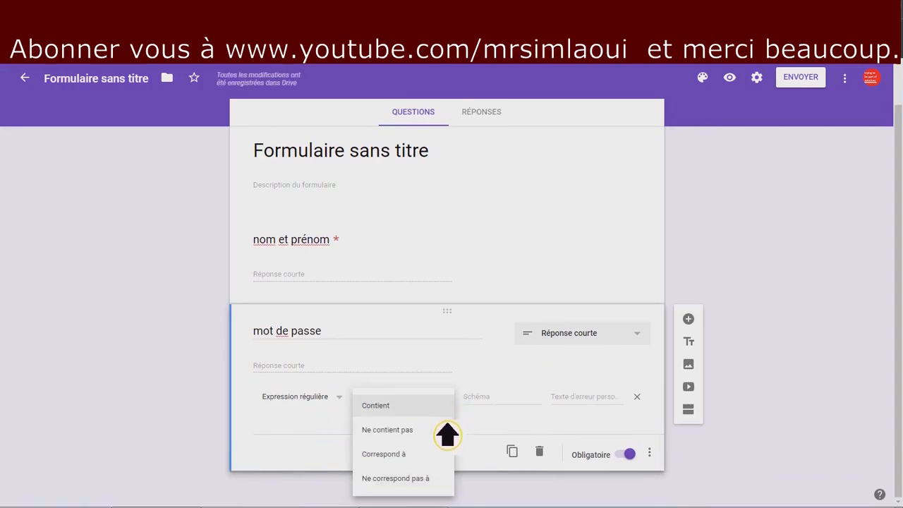
pyautogui.click(426, 457)
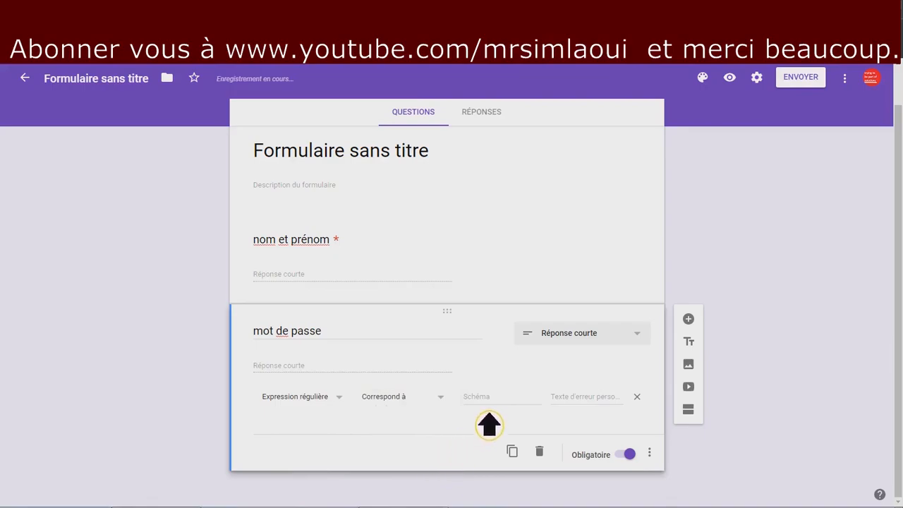
pyautogui.click(530, 397)
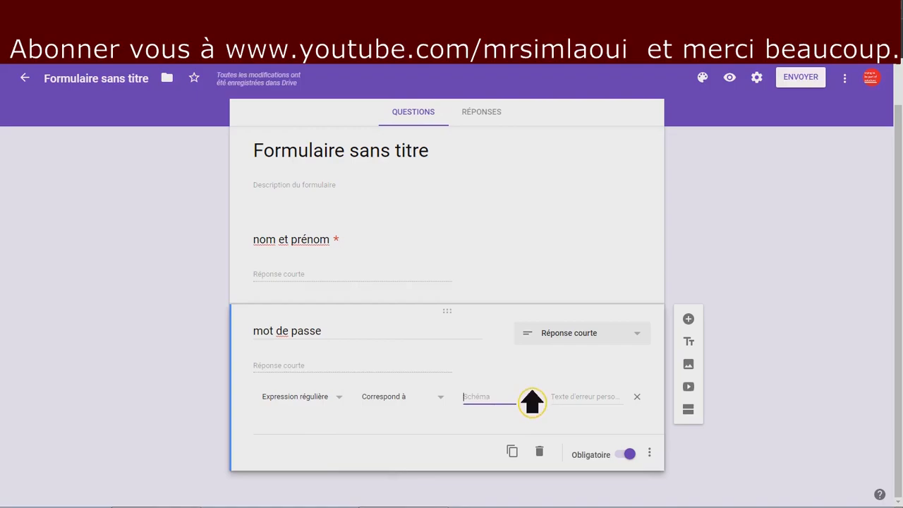
pyautogui.write('merci')
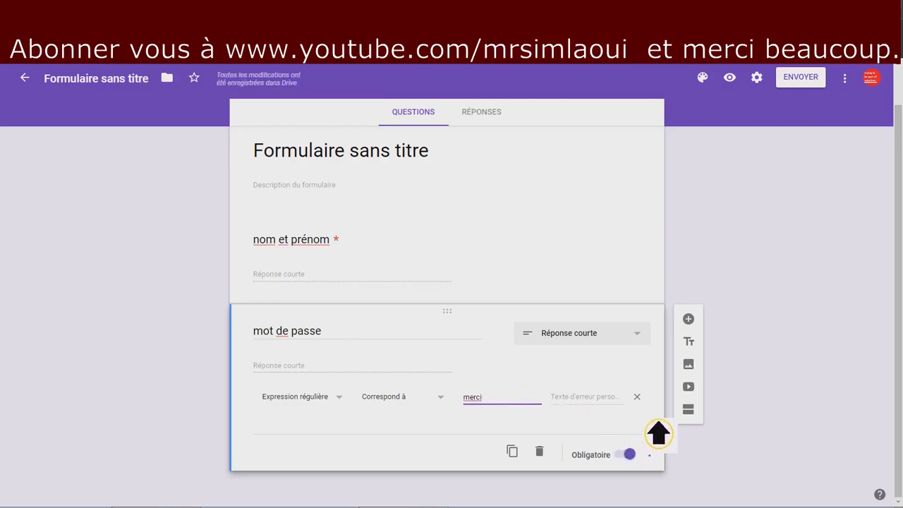
pyautogui.click(593, 399)
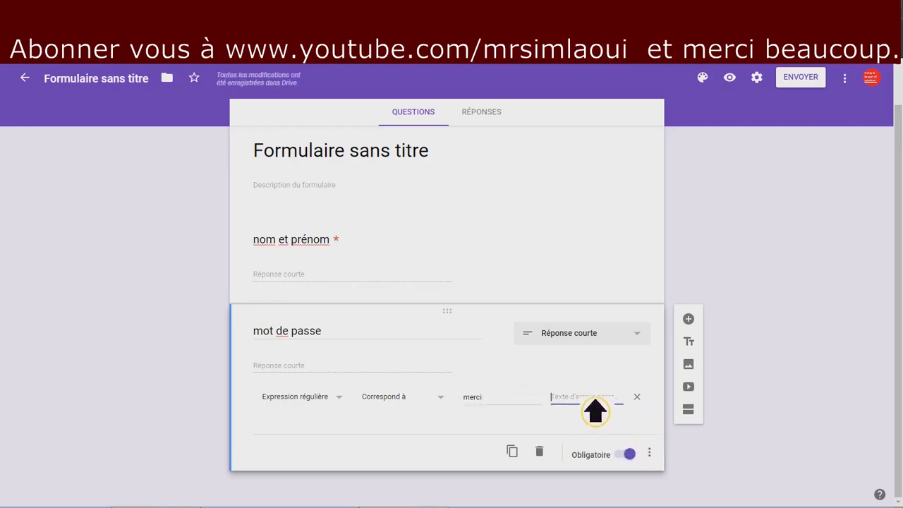
pyautogui.write('mot de passe incorrect')
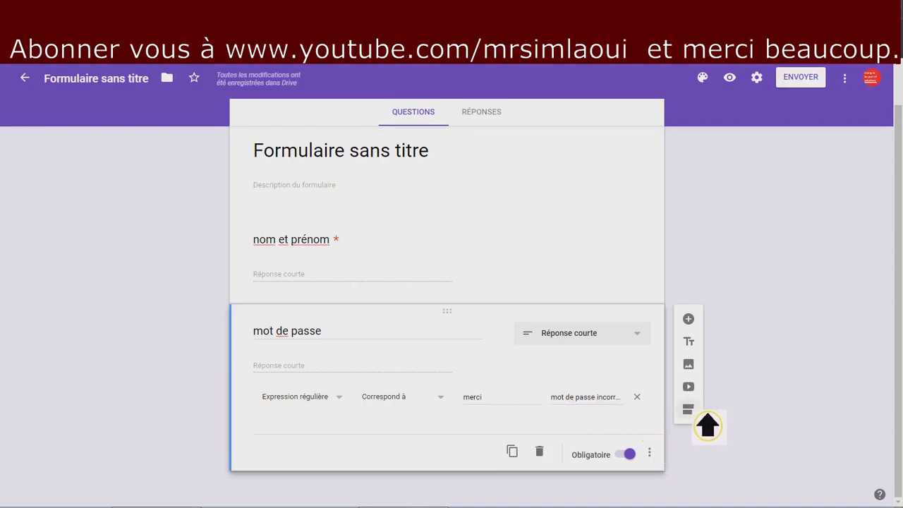
# Add a second section titled 'champs de formation' containing a new multiple-choice question.
pyautogui.click(688, 409)
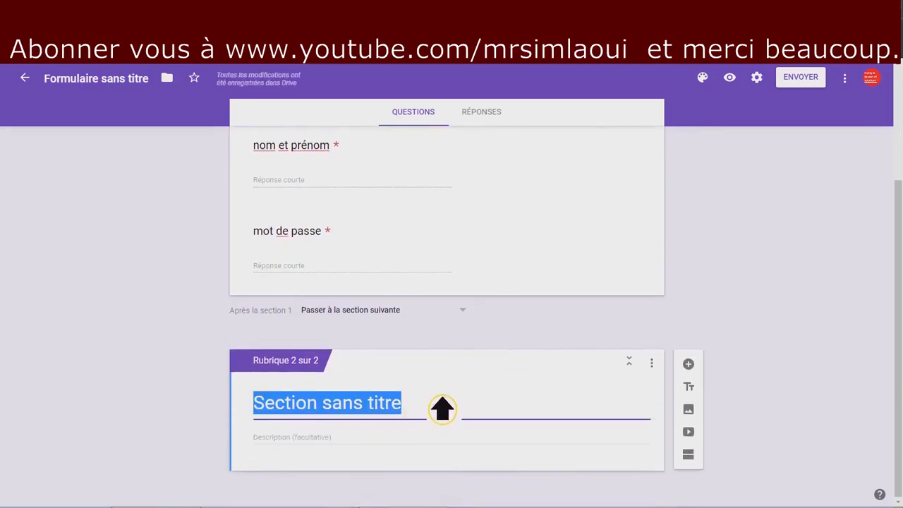
pyautogui.press('BackSpace')
pyautogui.write('ch')
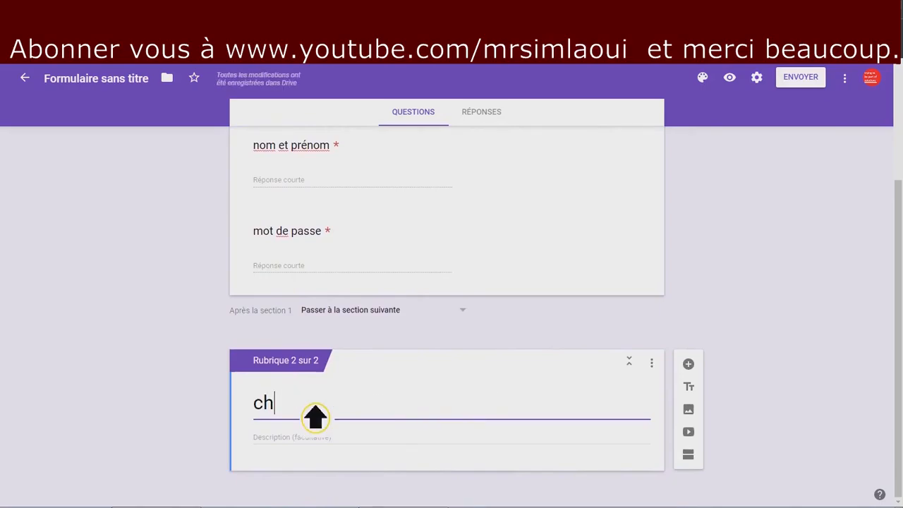
pyautogui.write('amps d')
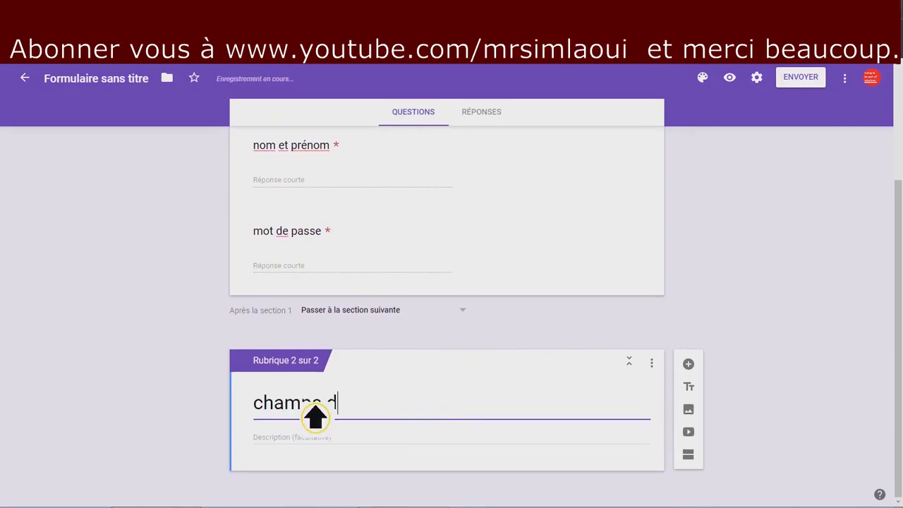
pyautogui.write('e formation')
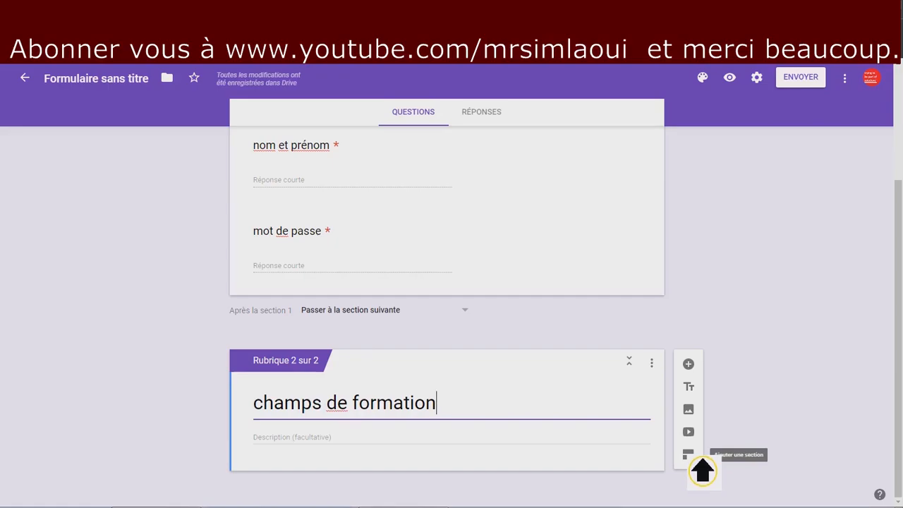
pyautogui.click(698, 368)
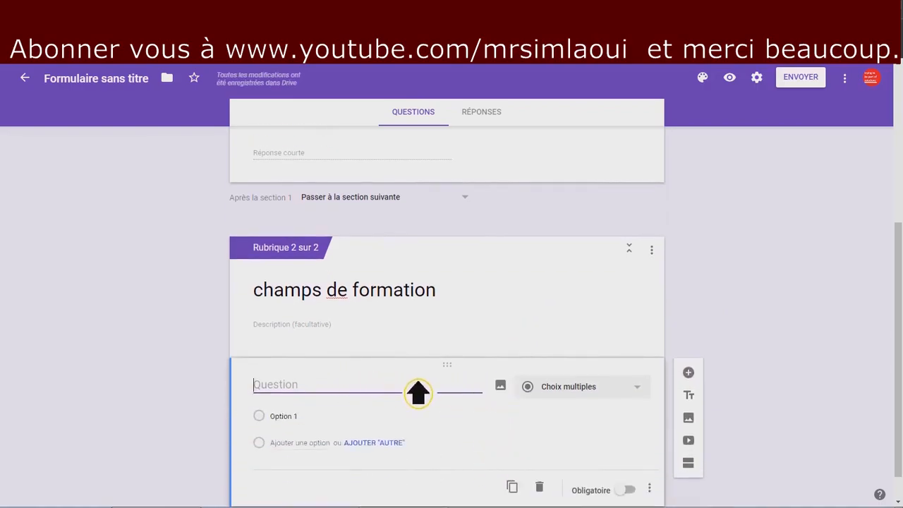
# Title the question 'quel est votre domaine de formation' with first choice 'computer science'.
pyautogui.write('quelle')
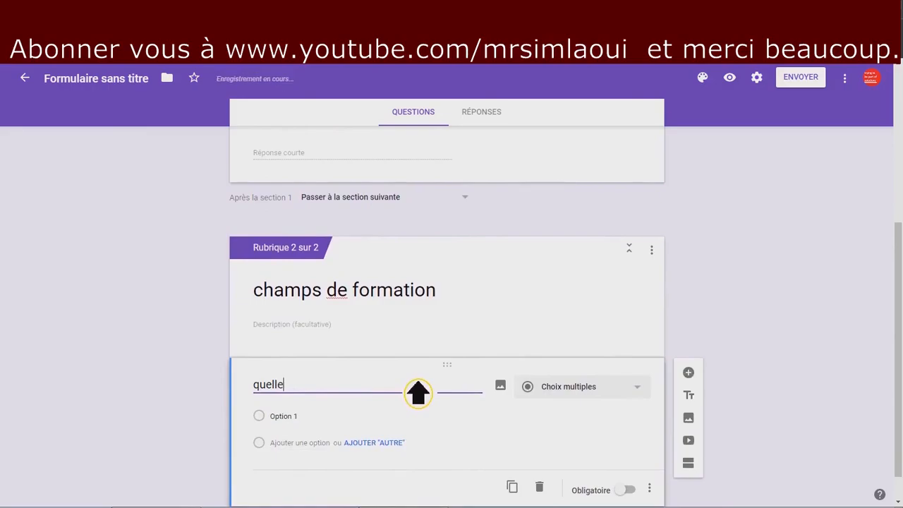
pyautogui.press('BackSpace')
pyautogui.press('BackSpace')
pyautogui.write('est votr')
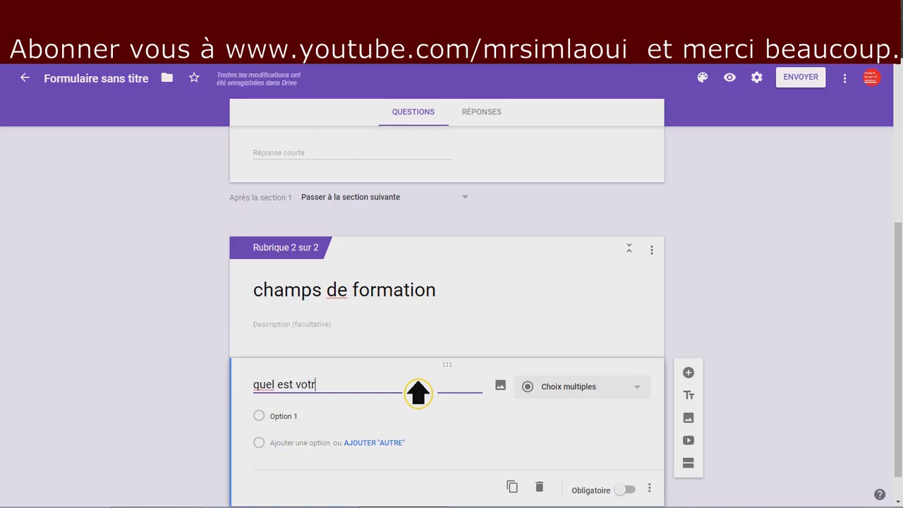
pyautogui.write('e domaine de formation')
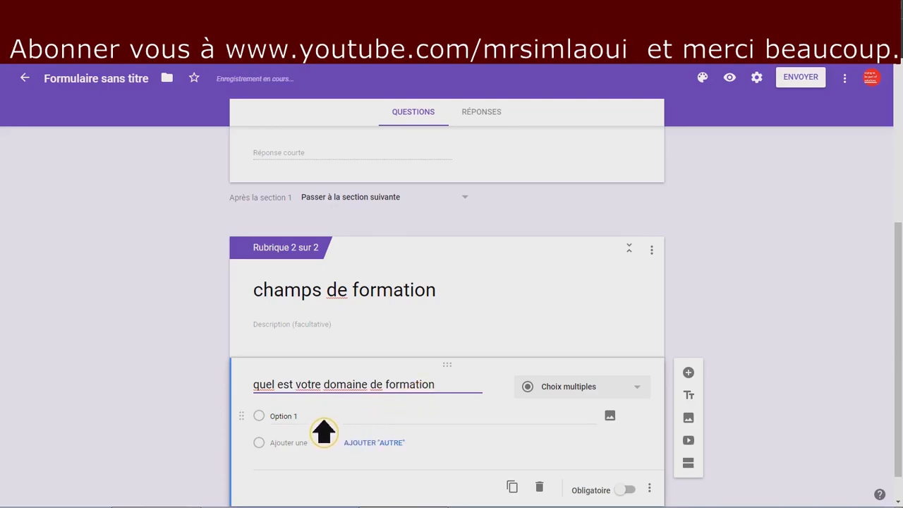
pyautogui.click(387, 428)
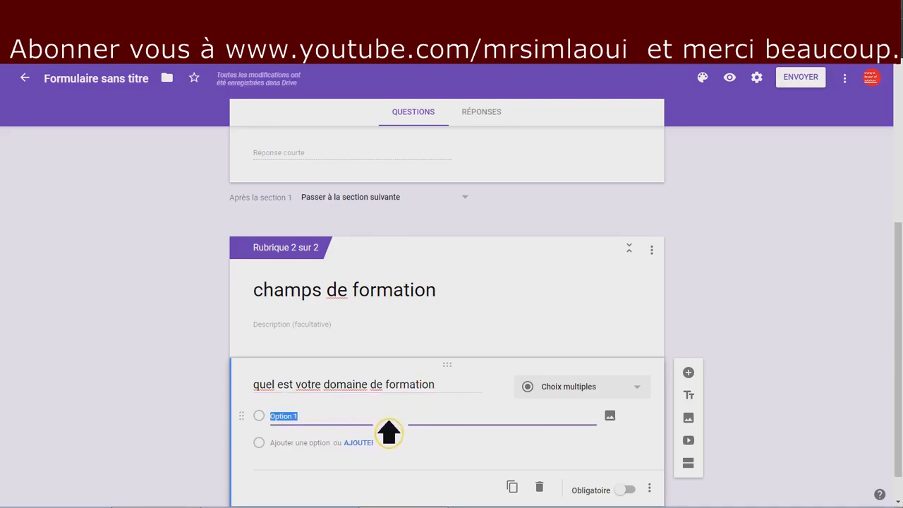
pyautogui.write('computer science')
# Add the choices 'géologie', 'chime', 'marketing' and 'théatre'.
pyautogui.click(323, 443)
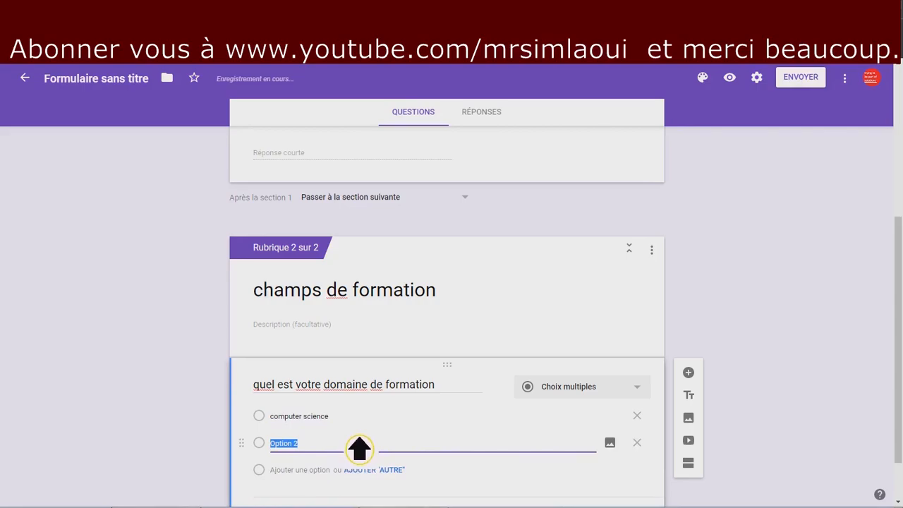
pyautogui.write('géologie')
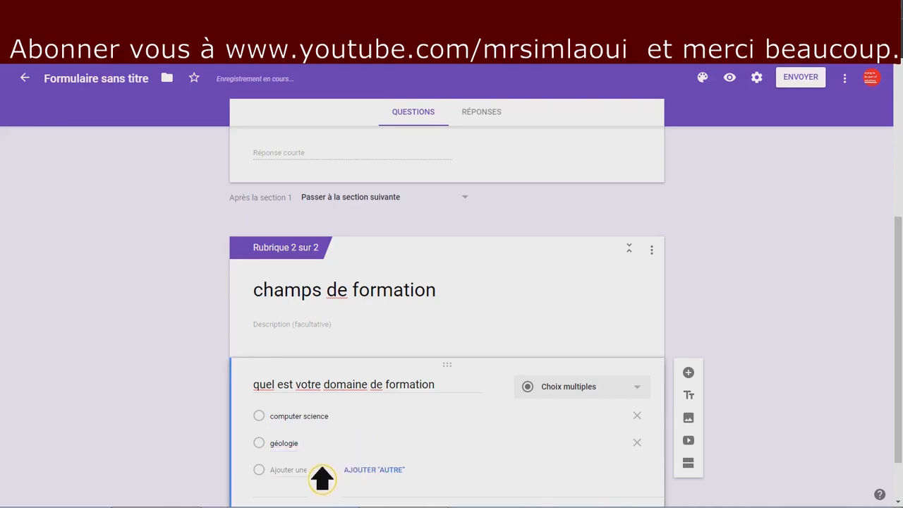
pyautogui.click(309, 474)
pyautogui.write('chi')
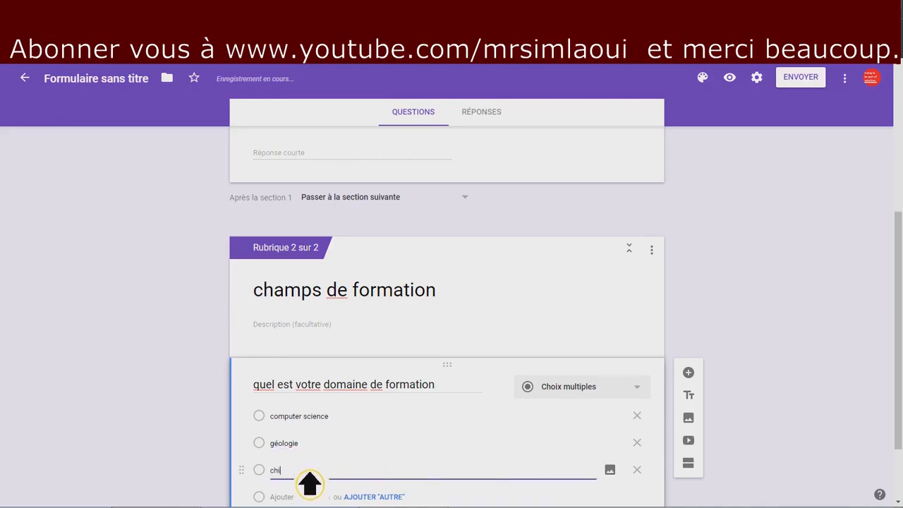
pyautogui.write('me')
pyautogui.scroll(-1, 318, 494)
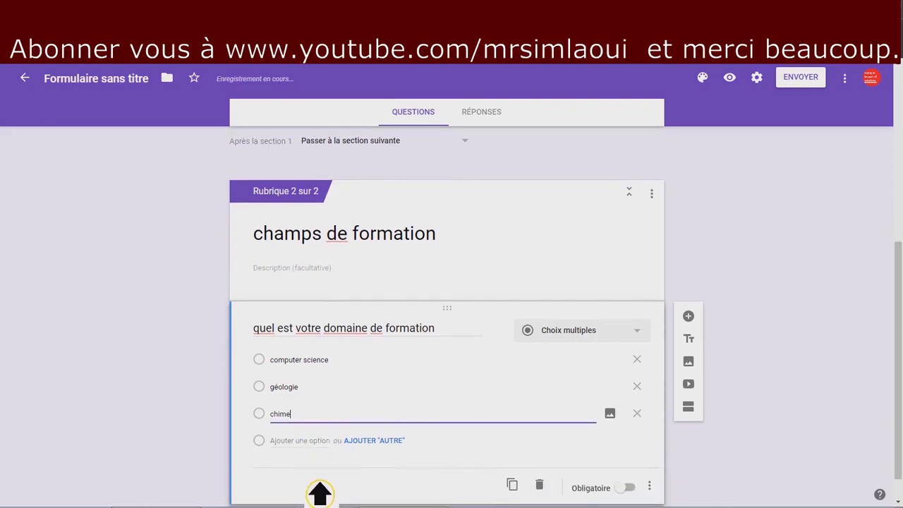
pyautogui.click(315, 464)
pyautogui.write('marketing')
pyautogui.click(314, 473)
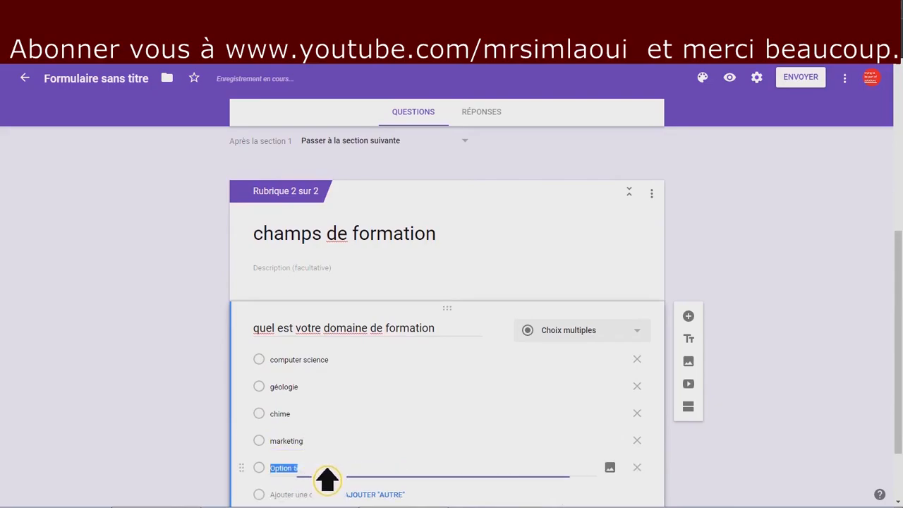
pyautogui.write('autre')
pyautogui.doubleClick(292, 473)
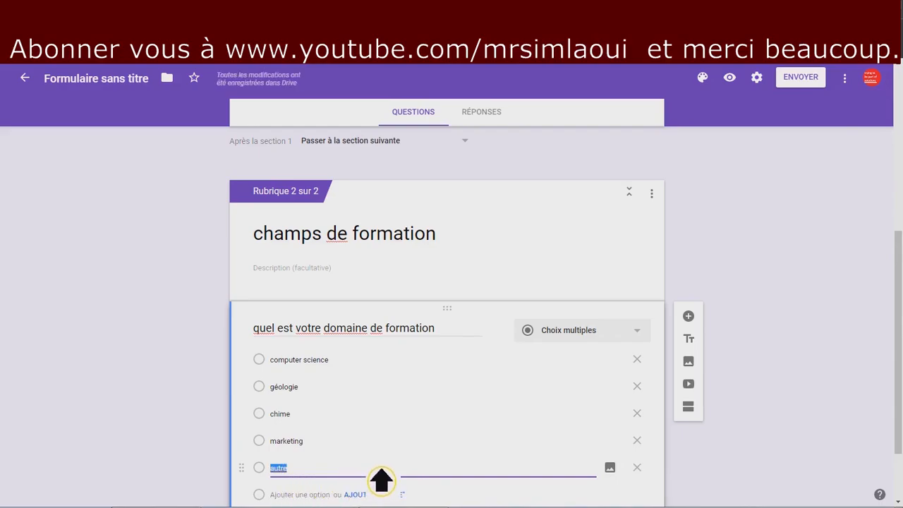
pyautogui.write('thé')
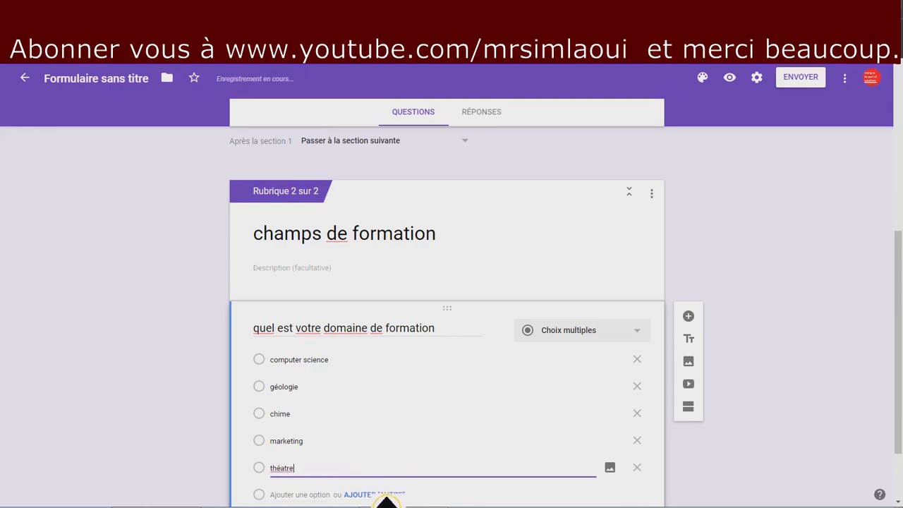
# Add an 'Autre' option to the field-of-study question.
pyautogui.click(387, 494)
pyautogui.scroll(-1, 514, 482)
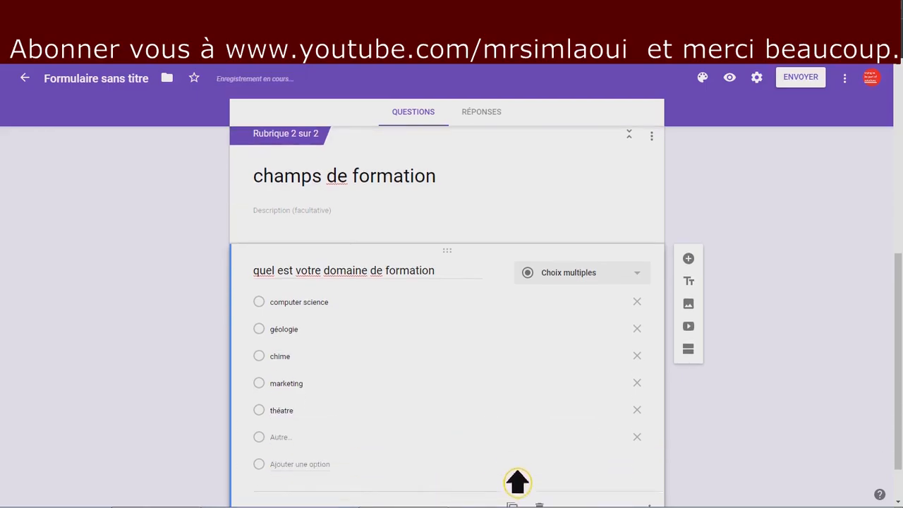
pyautogui.scroll(-1, 517, 483)
pyautogui.scroll(3, 518, 478)
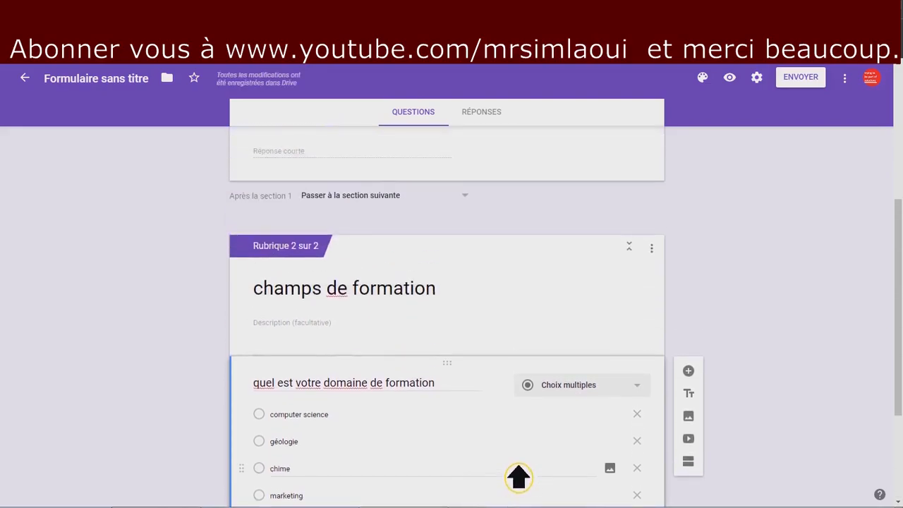
pyautogui.scroll(4, 517, 478)
pyautogui.scroll(-7, 519, 478)
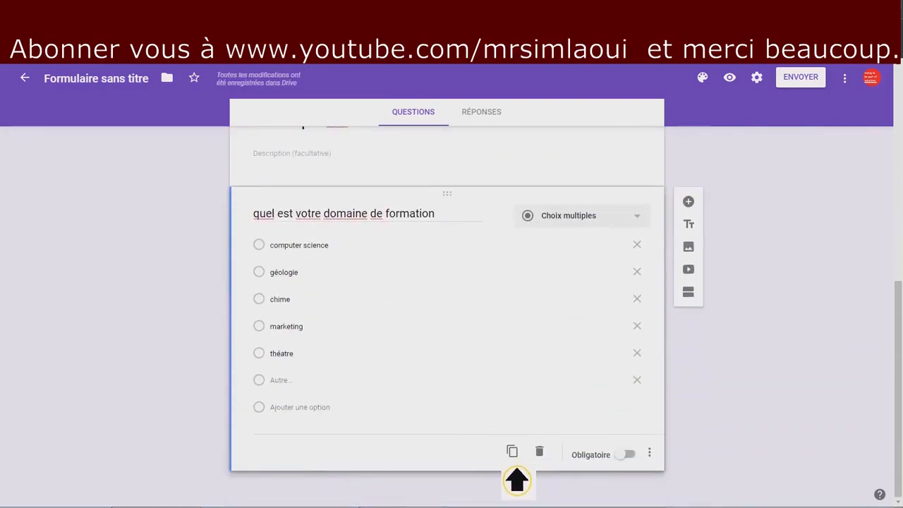
# Add a third section and title it 'merci . et à la prochaine.'.
pyautogui.click(692, 294)
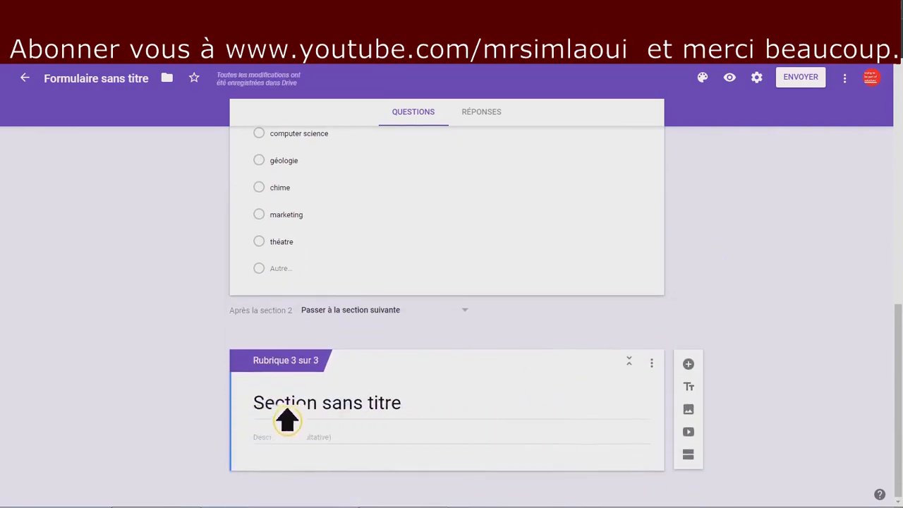
pyautogui.click(272, 408)
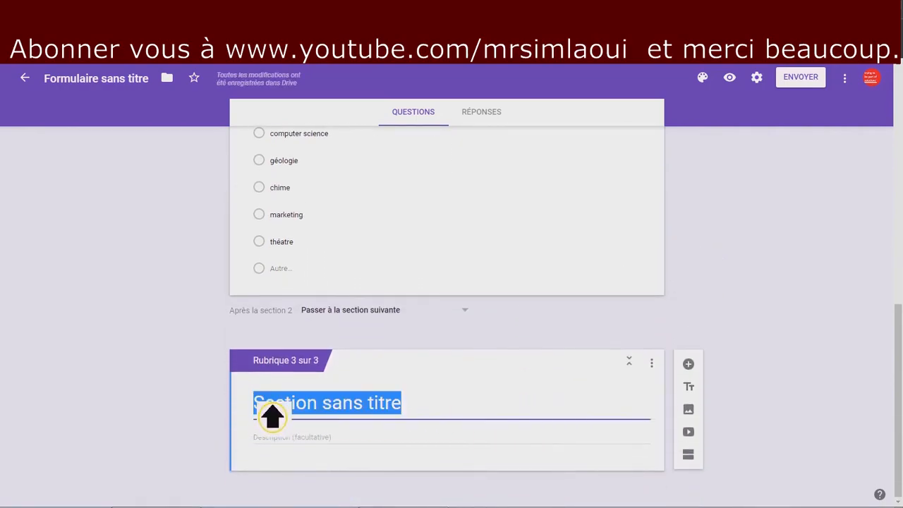
pyautogui.write('marci')
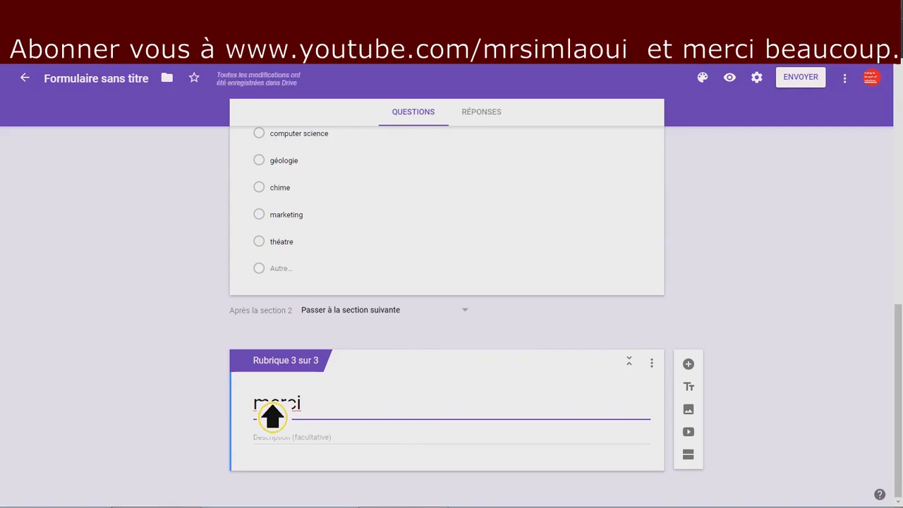
pyautogui.write('. et à la proc')
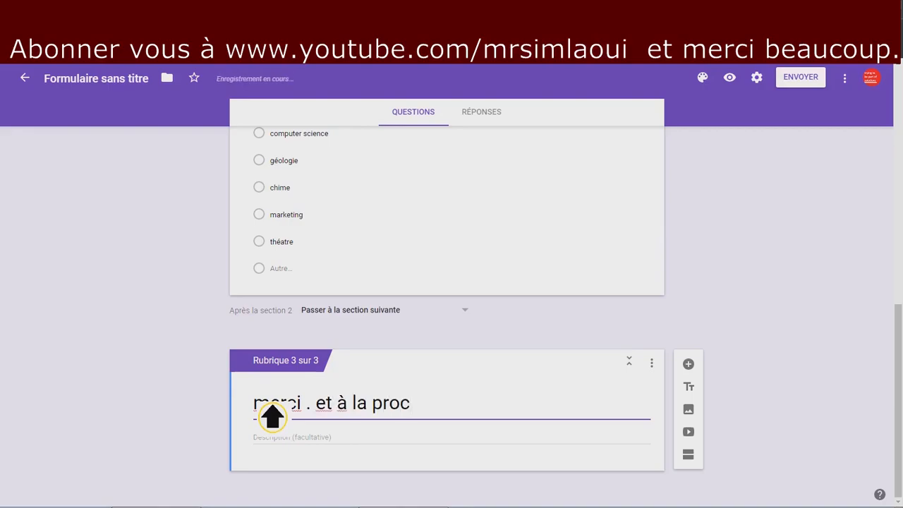
pyautogui.write('haine.')
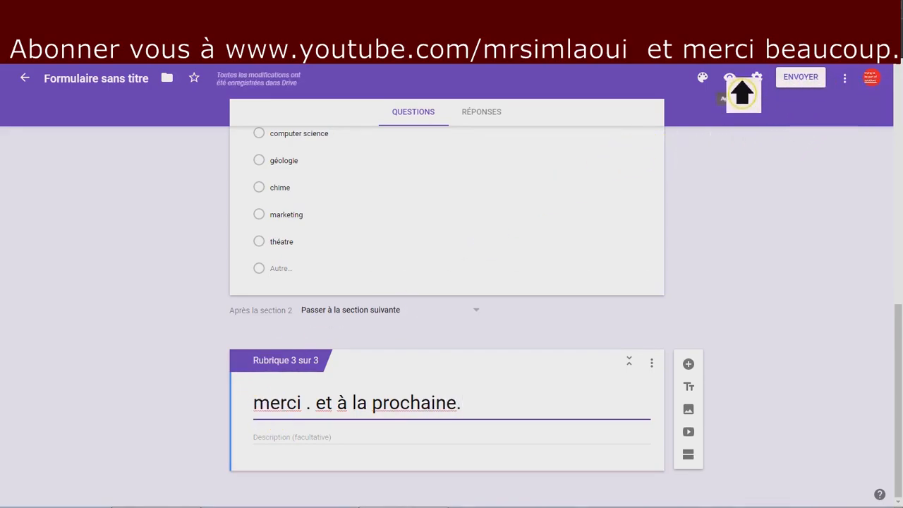
# Preview the form and enter the respondent's full name in the name question.
pyautogui.click(739, 81)
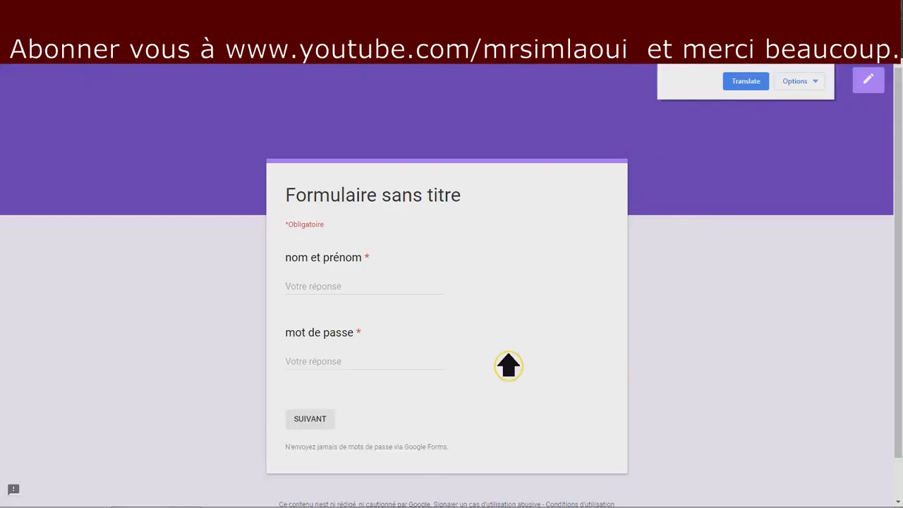
pyautogui.scroll(-2, 551, 388)
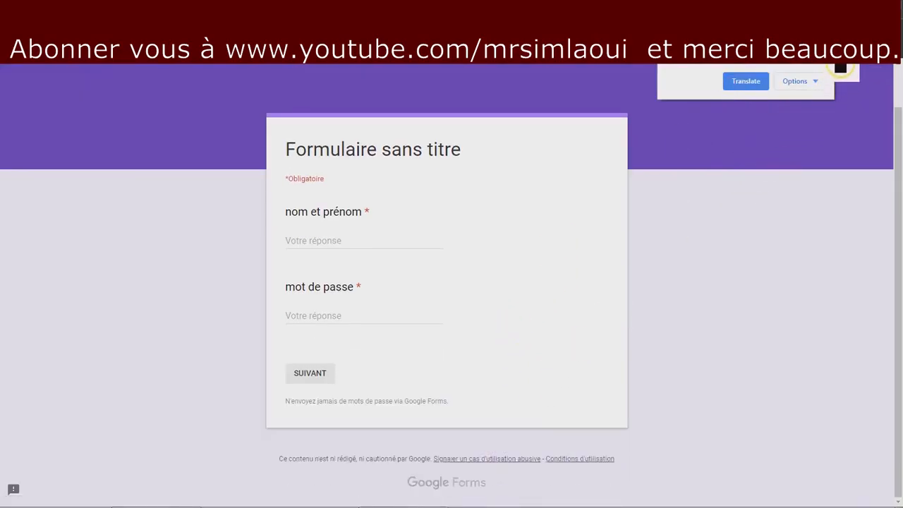
pyautogui.click(848, 72)
pyautogui.click(329, 258)
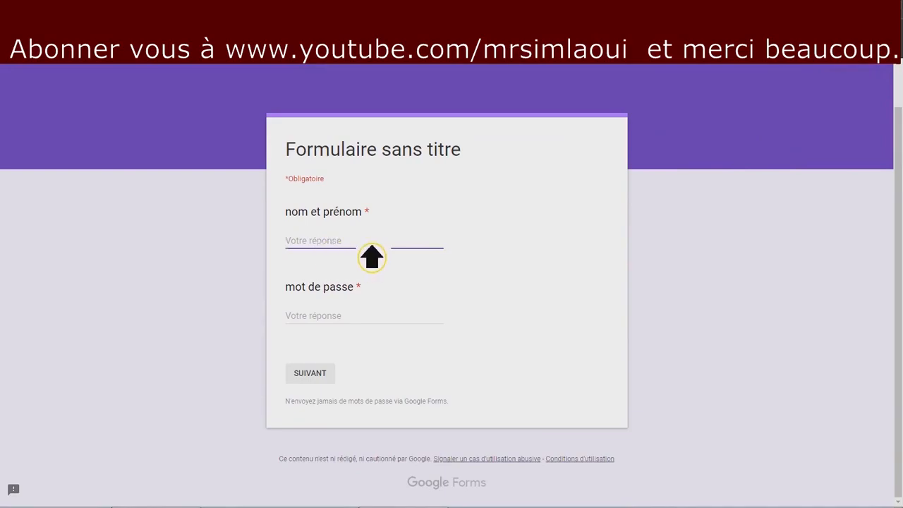
# Test the password: '123' is rejected, then 'merci' unlocks the next page.
pyautogui.click(319, 318)
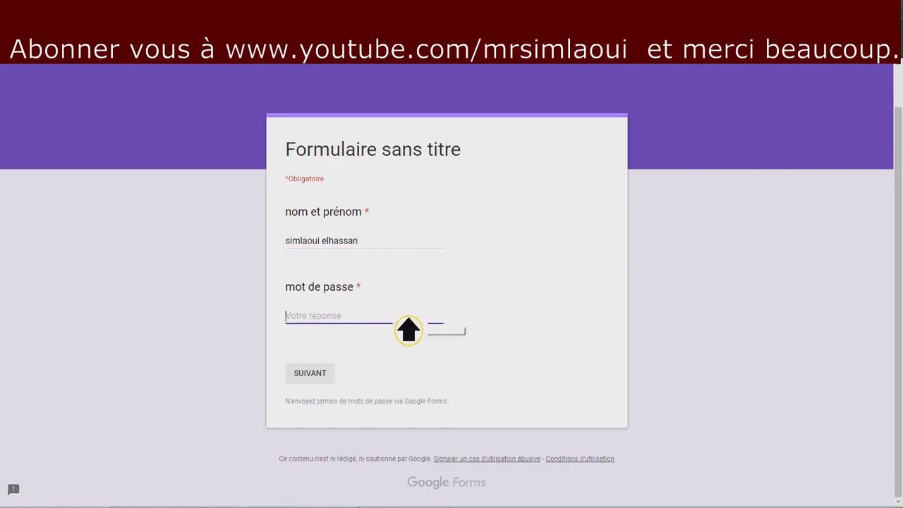
pyautogui.write('123')
pyautogui.click(330, 377)
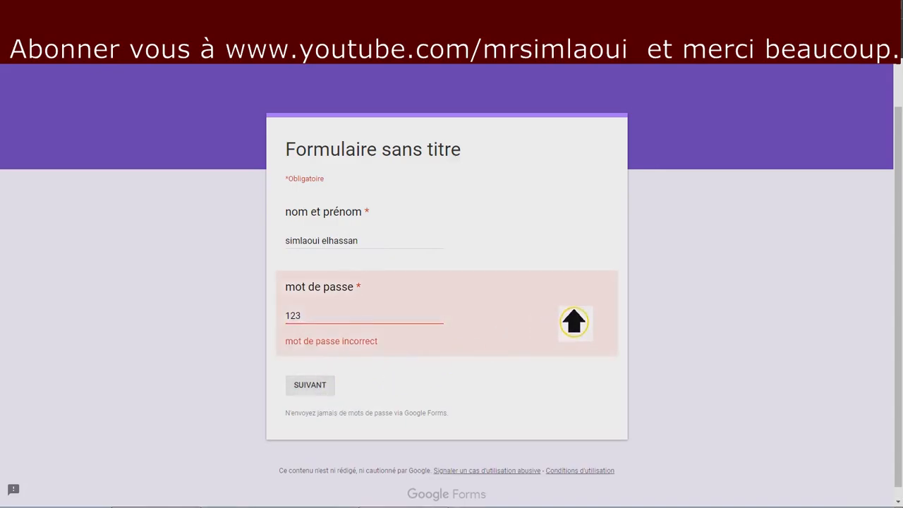
pyautogui.doubleClick(289, 319)
pyautogui.write('merci')
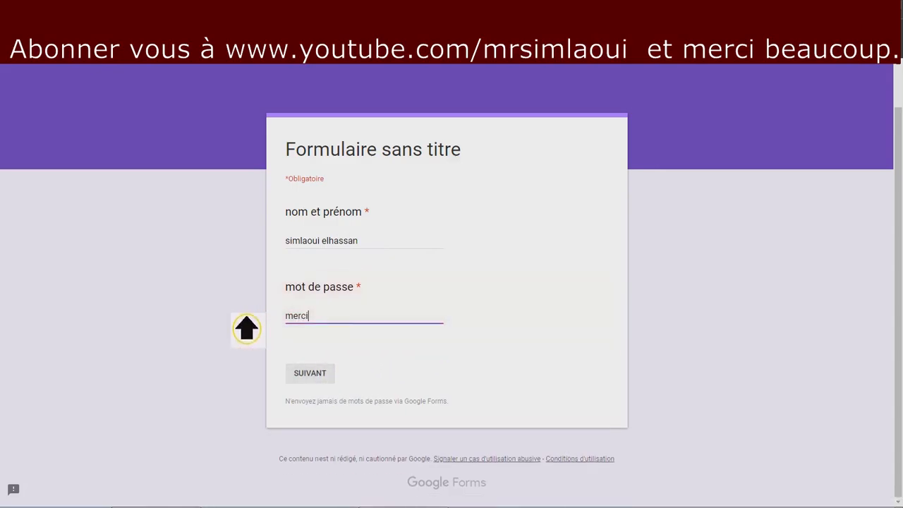
pyautogui.click(324, 379)
pyautogui.scroll(-1, 522, 340)
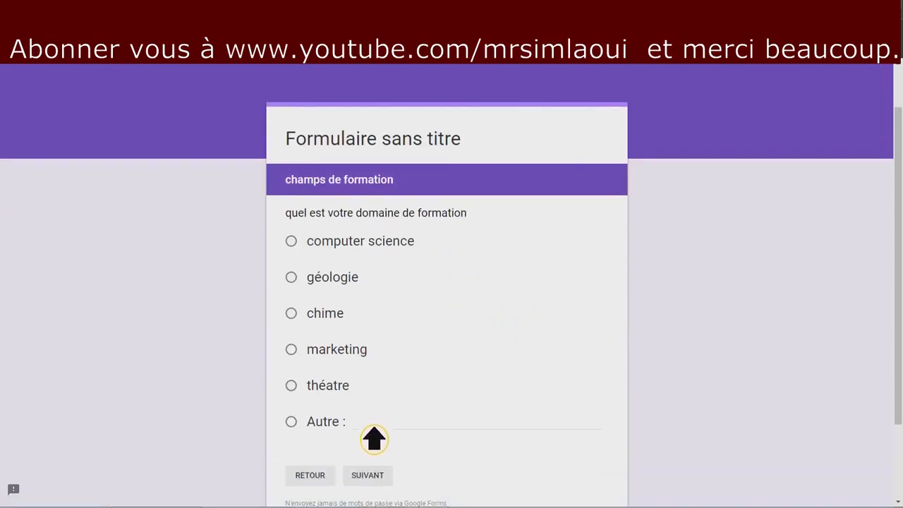
# Try each field-of-study option in the preview, settling on 'computer science'.
pyautogui.click(357, 247)
pyautogui.click(348, 283)
pyautogui.click(347, 317)
pyautogui.click(347, 352)
pyautogui.click(344, 388)
pyautogui.click(338, 423)
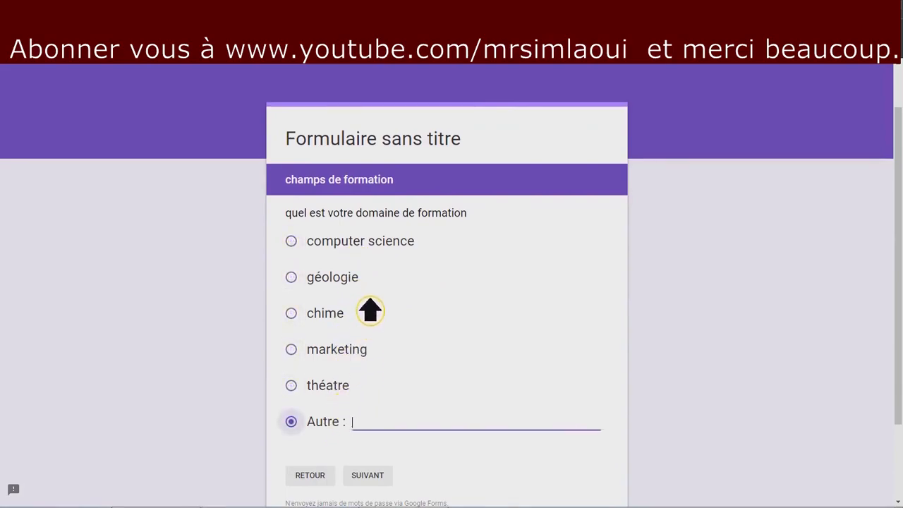
pyautogui.click(366, 256)
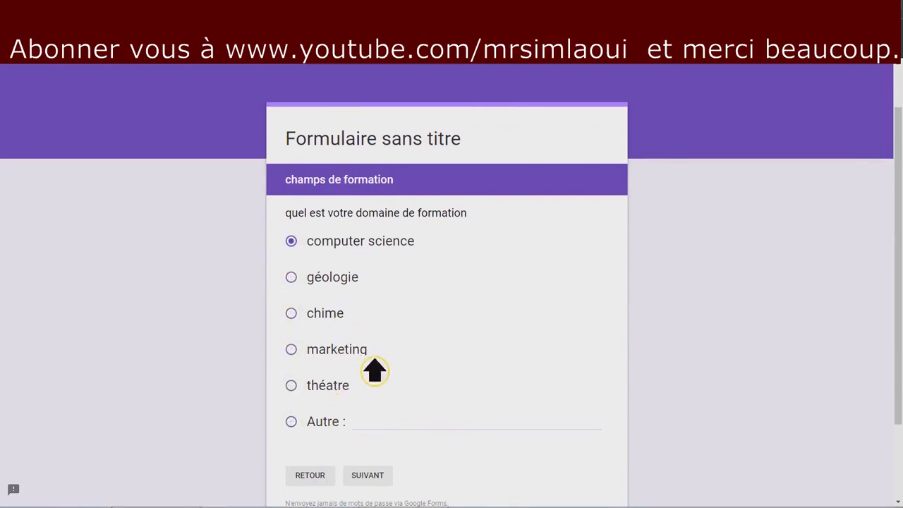
pyautogui.click(326, 425)
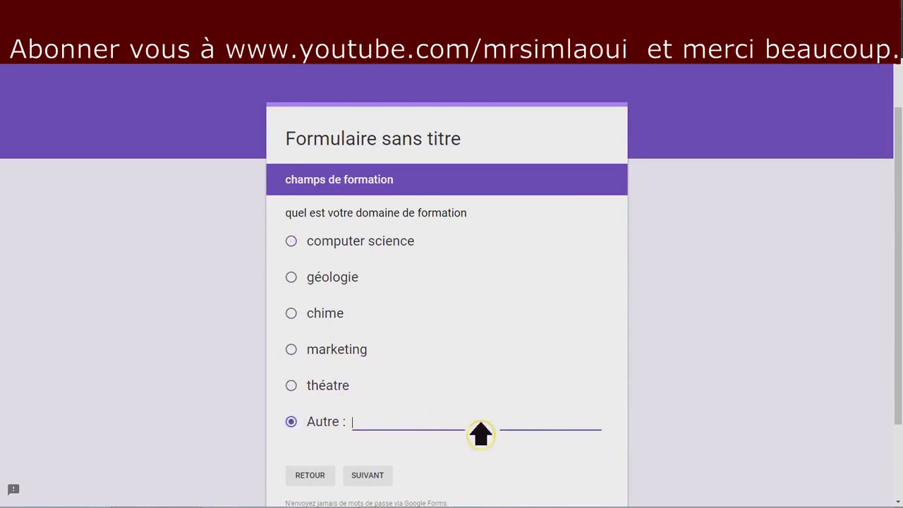
pyautogui.click(380, 254)
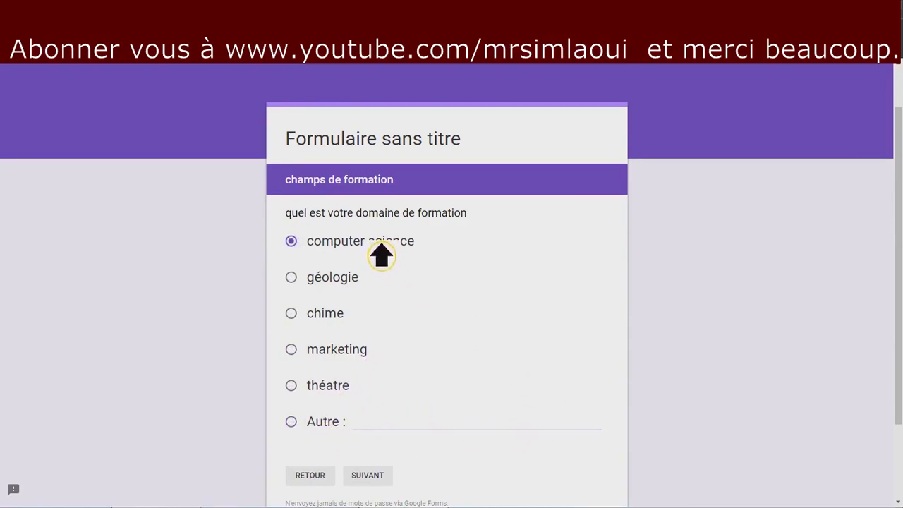
# Advance to the closing merci page, go back, and return to the form editor.
pyautogui.click(386, 477)
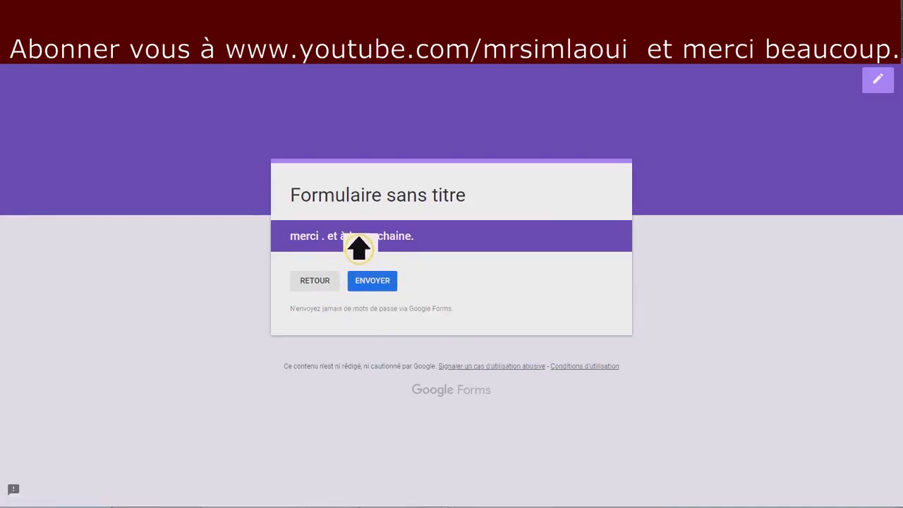
pyautogui.moveTo(297, 236); pyautogui.dragTo(423, 239)
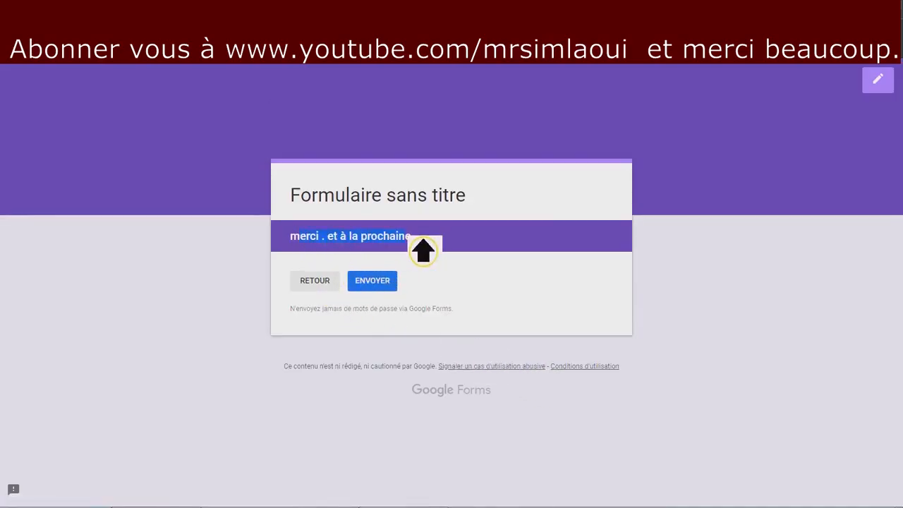
pyautogui.click(327, 286)
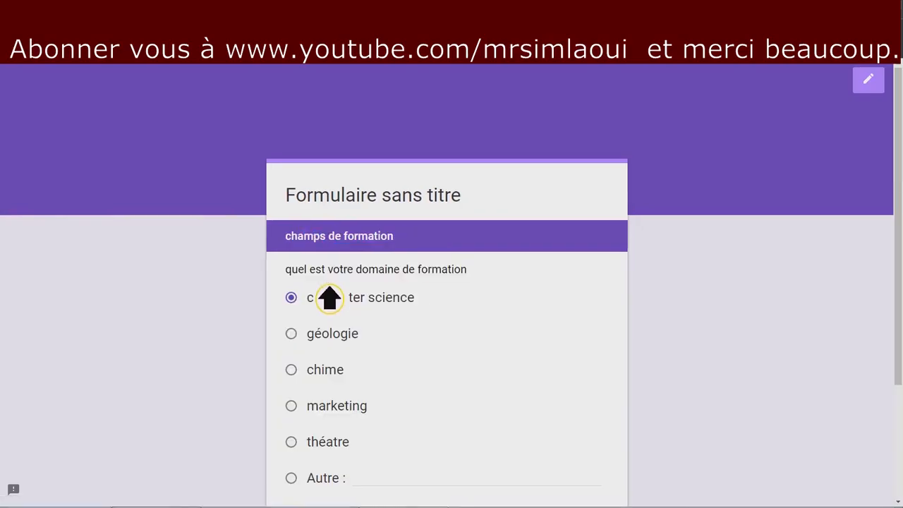
pyautogui.click(176, 10)
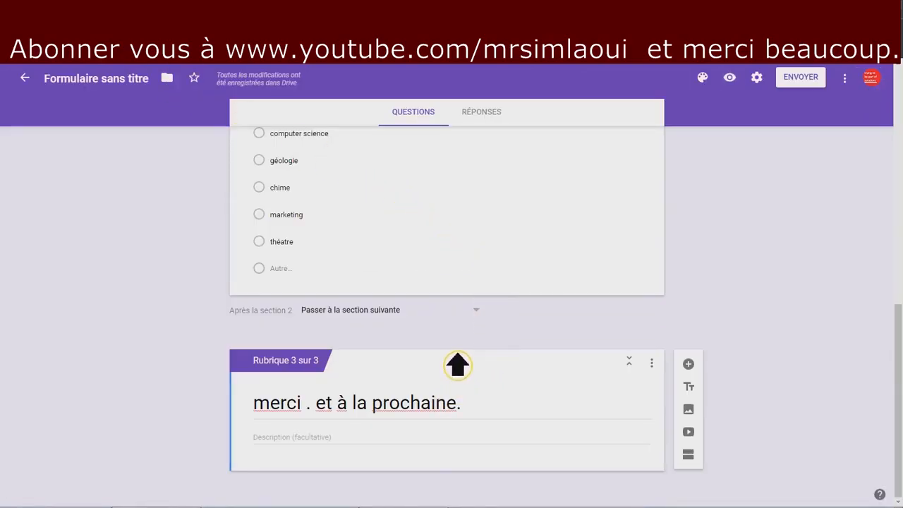
# Check the 'mot de passe' regex validation, then view the Réponses tab with one response.
pyautogui.scroll(1, 470, 349)
pyautogui.scroll(4, 470, 351)
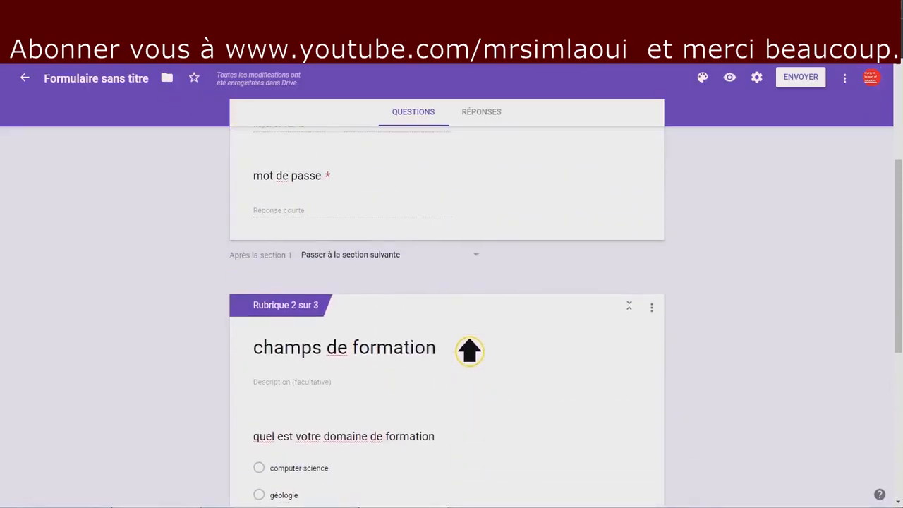
pyautogui.scroll(2, 469, 349)
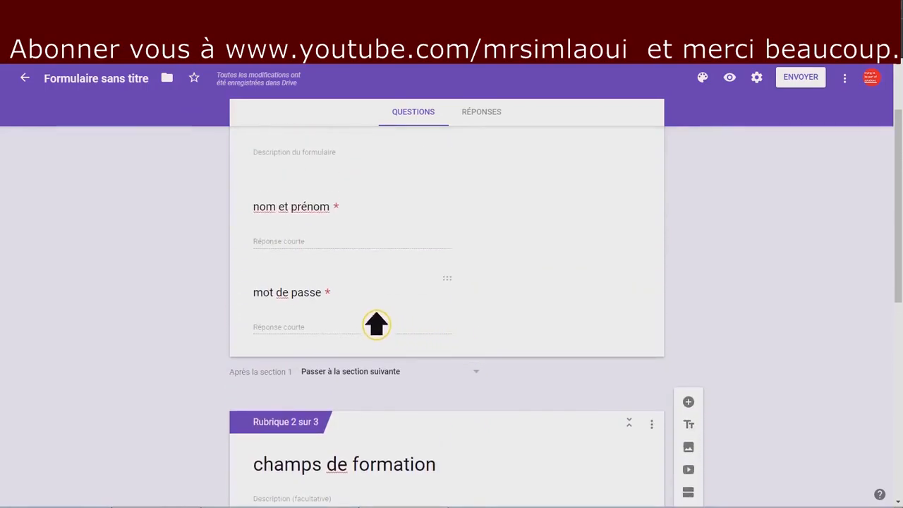
pyautogui.click(375, 321)
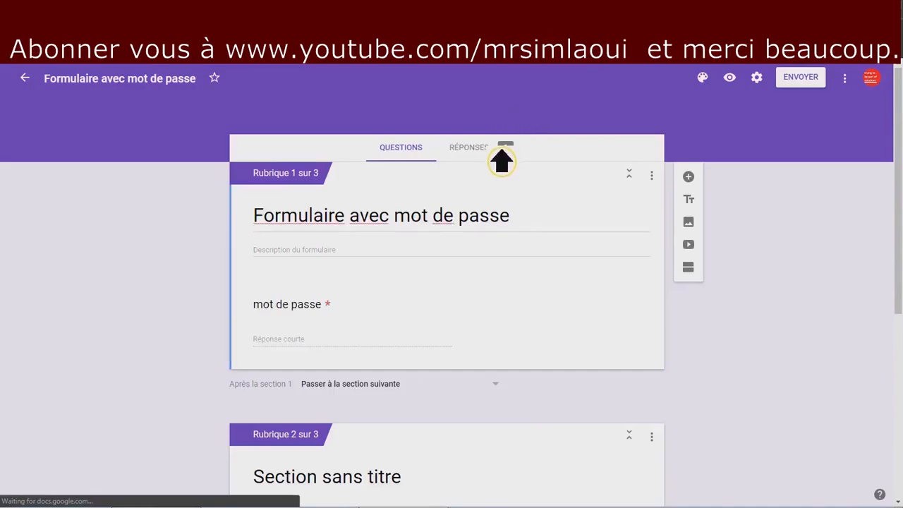
pyautogui.click(501, 157)
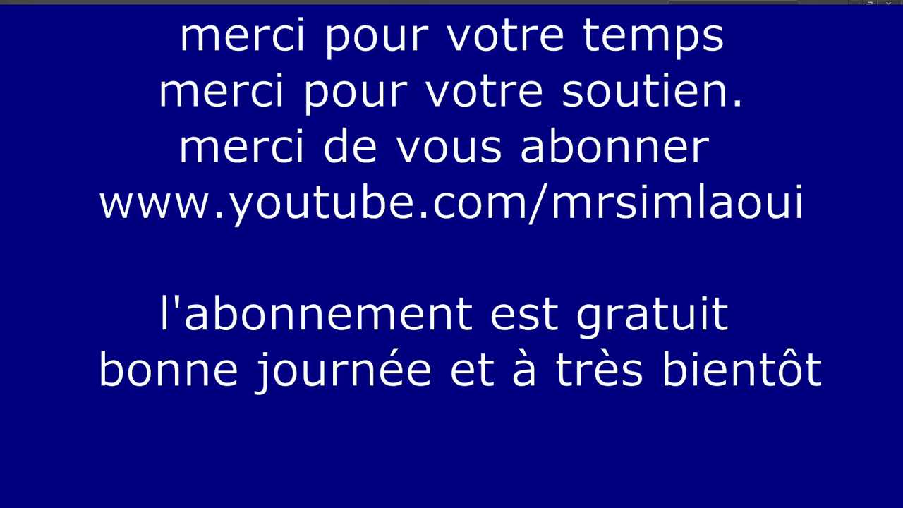